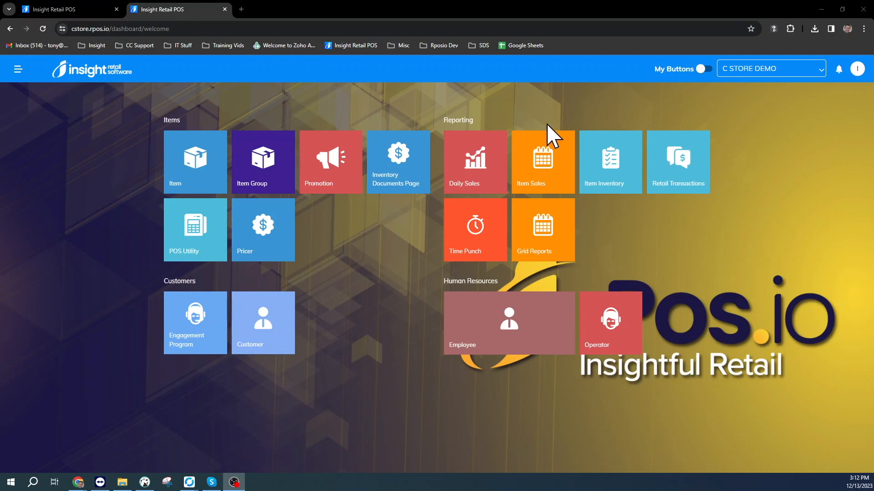
# Open the Item Inventory report and save its current column layout as the default.
pyautogui.click(612, 177)
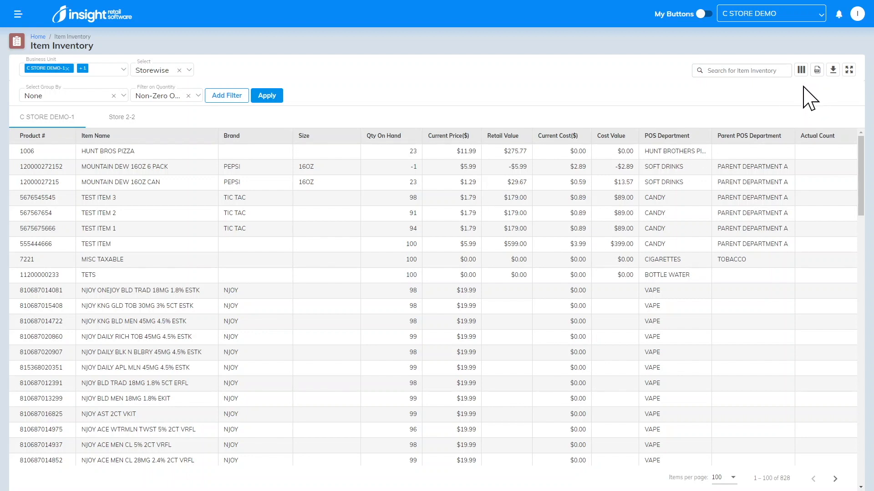
pyautogui.click(802, 70)
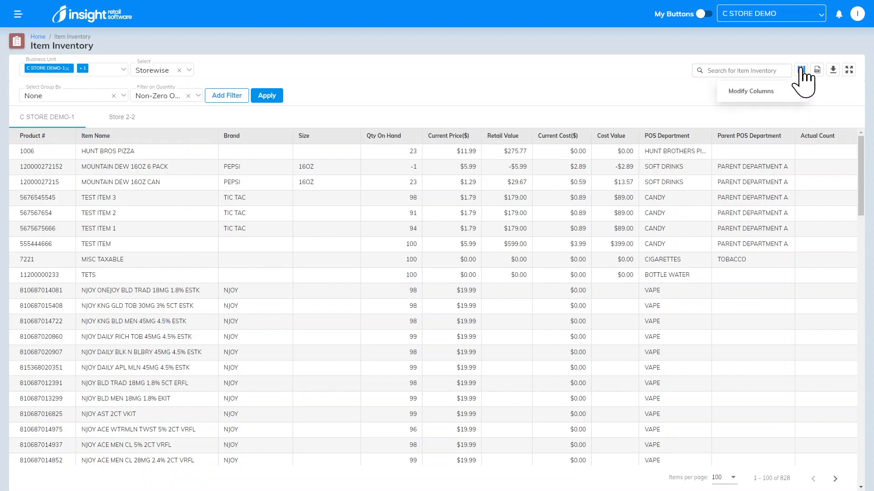
pyautogui.click(752, 90)
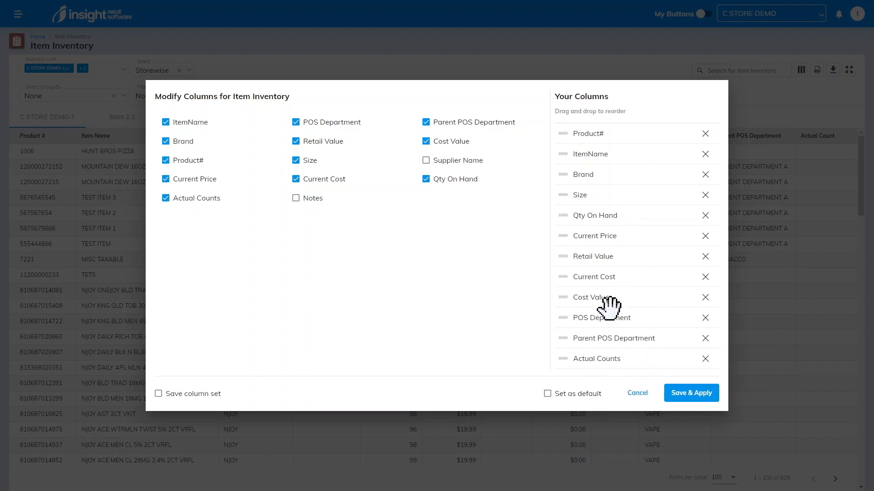
pyautogui.moveTo(613, 297)
pyautogui.mouseDown()
pyautogui.moveTo(607, 249)
pyautogui.moveTo(605, 298)
pyautogui.mouseUp()
pyautogui.click(547, 394)
pyautogui.click(698, 392)
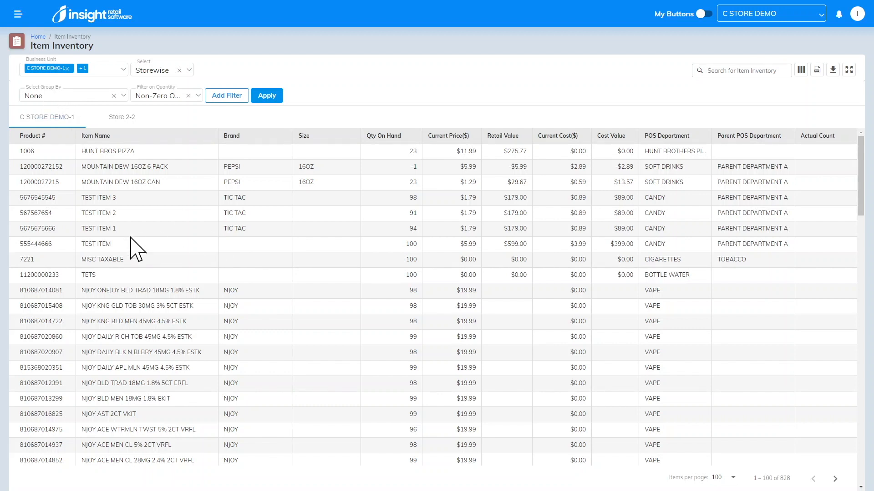
# Filter the inventory items to POS Department equal to BEER WINE.
pyautogui.click(148, 97)
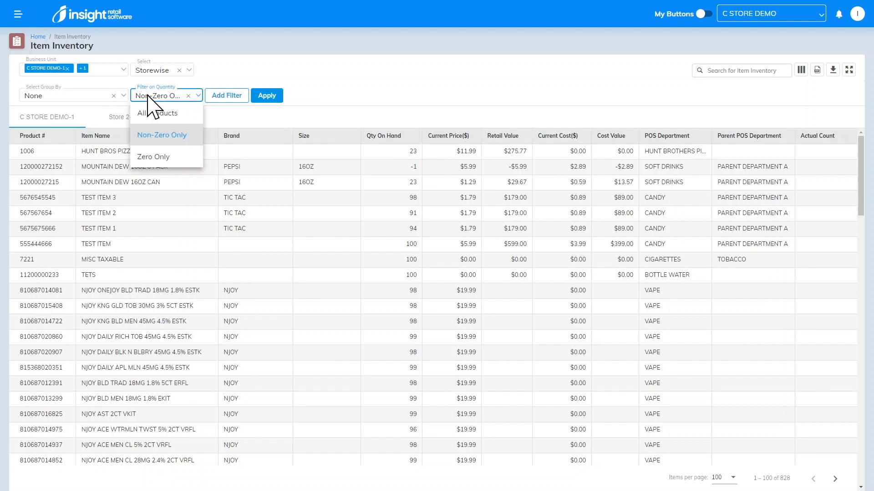
pyautogui.click(396, 104)
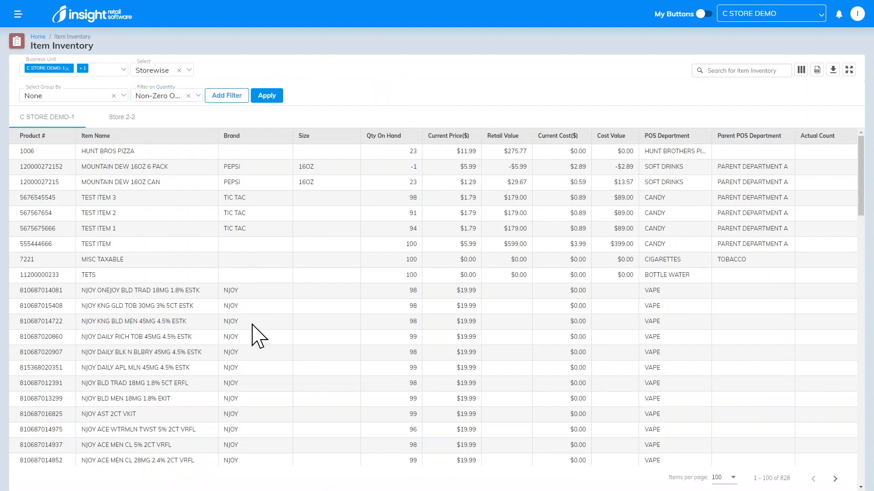
pyautogui.click(226, 97)
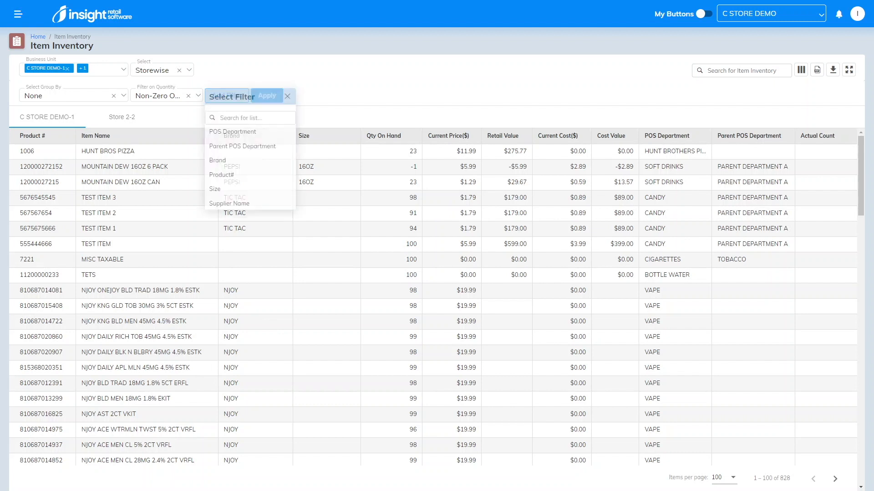
pyautogui.click(230, 132)
pyautogui.click(297, 121)
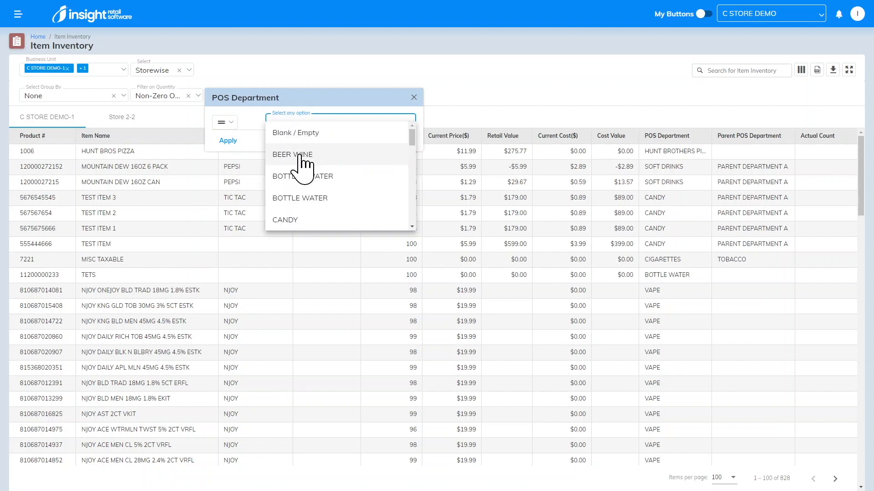
pyautogui.click(305, 157)
pyautogui.click(227, 141)
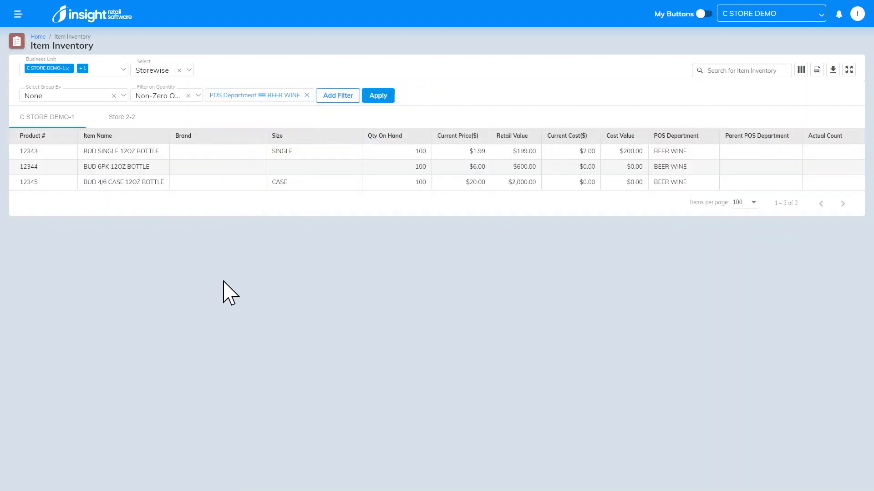
# Add BOTTLE WATER, CANDY and BOTTLED WATER to the POS Department filter, apply it and look through the items.
pyautogui.click(298, 96)
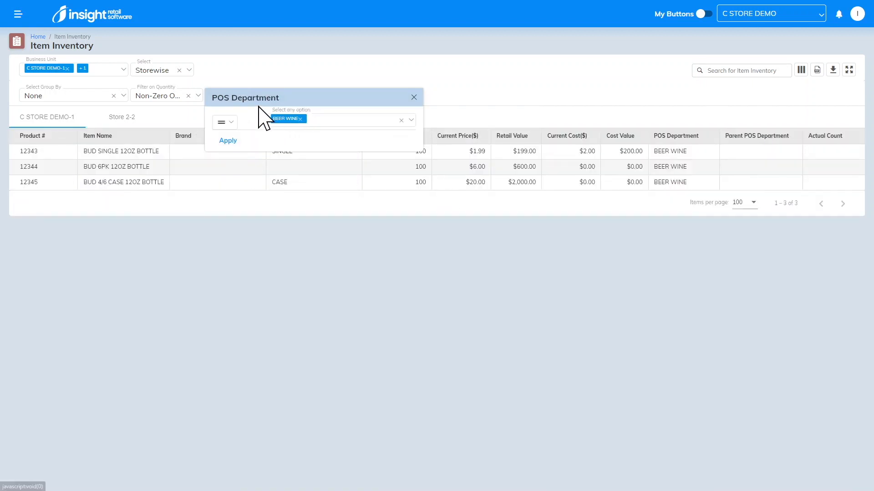
pyautogui.click(292, 120)
pyautogui.click(298, 197)
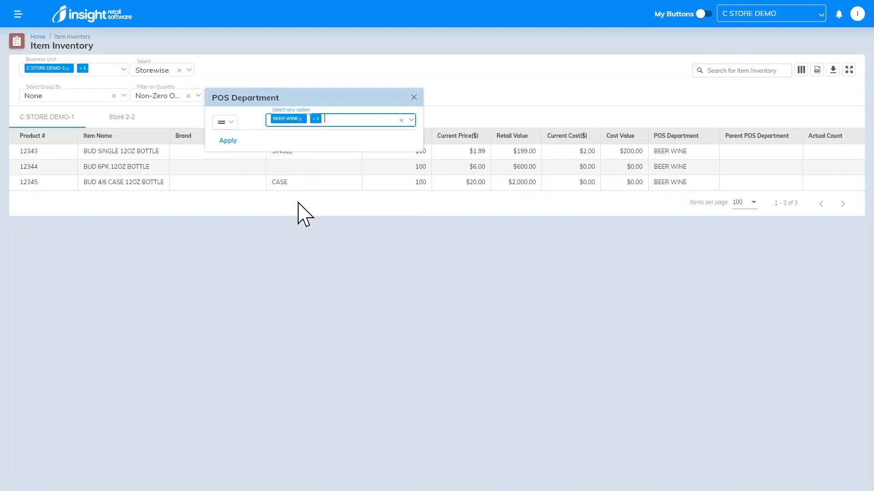
pyautogui.click(327, 121)
pyautogui.click(299, 221)
pyautogui.click(337, 122)
pyautogui.click(311, 199)
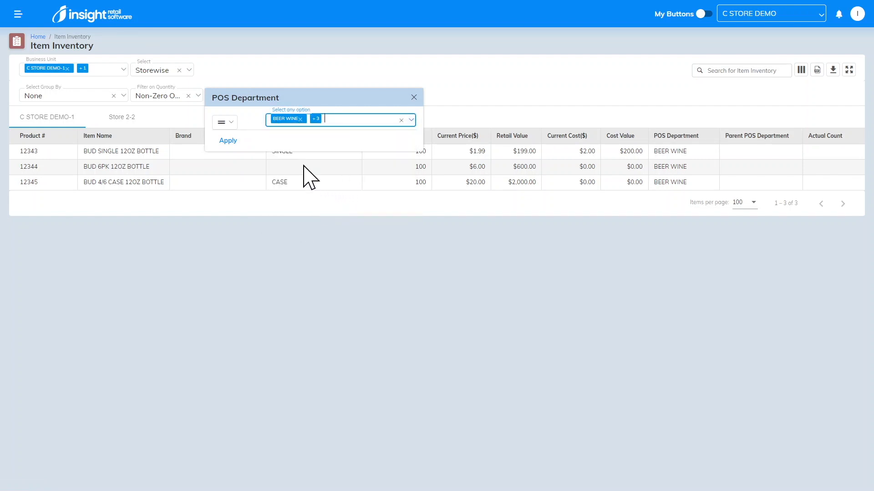
pyautogui.click(225, 140)
pyautogui.scroll(-6, 209, 260)
pyautogui.scroll(6, 209, 260)
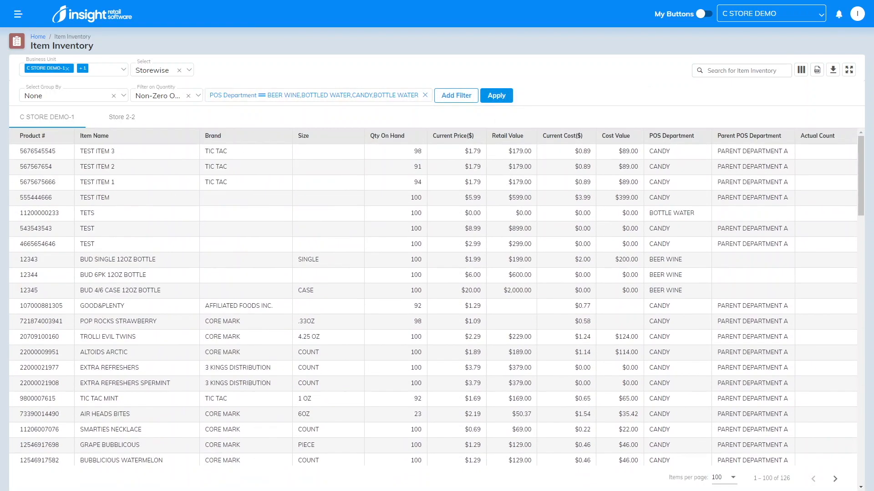
# Remove the POS Department filter and group the inventory by Parent POS Department.
pyautogui.click(423, 97)
pyautogui.click(46, 96)
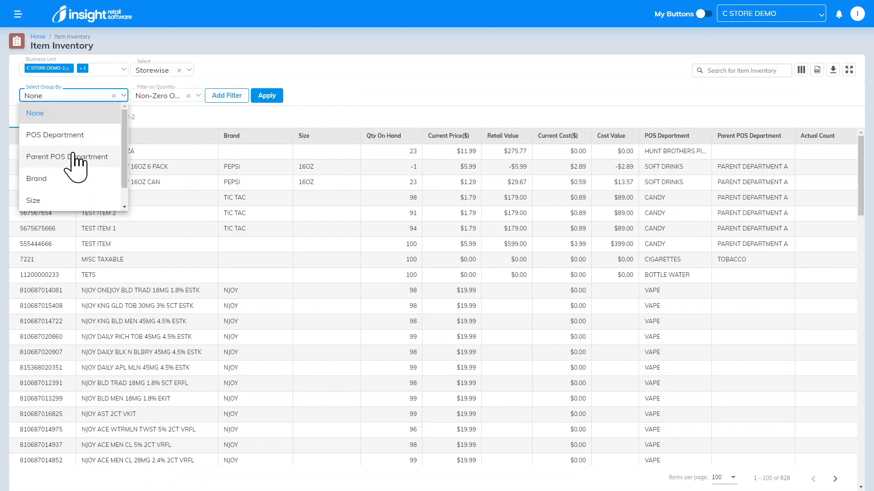
pyautogui.scroll(-1, 64, 164)
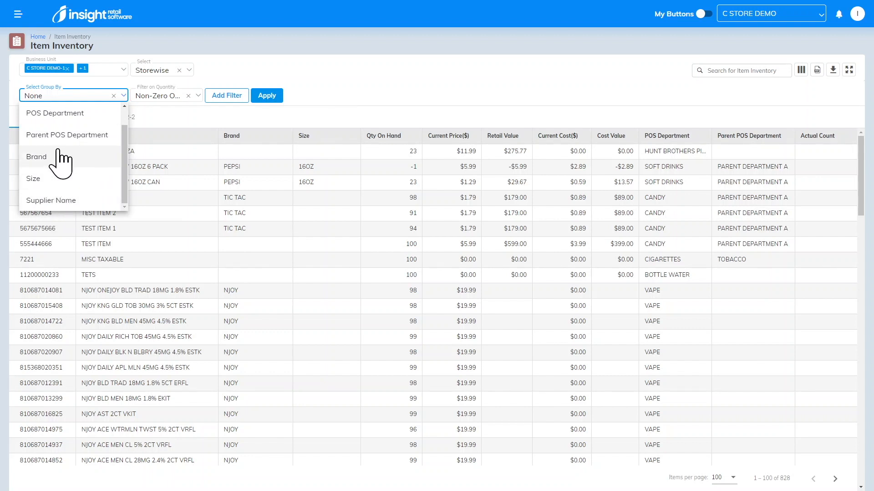
pyautogui.scroll(1, 61, 162)
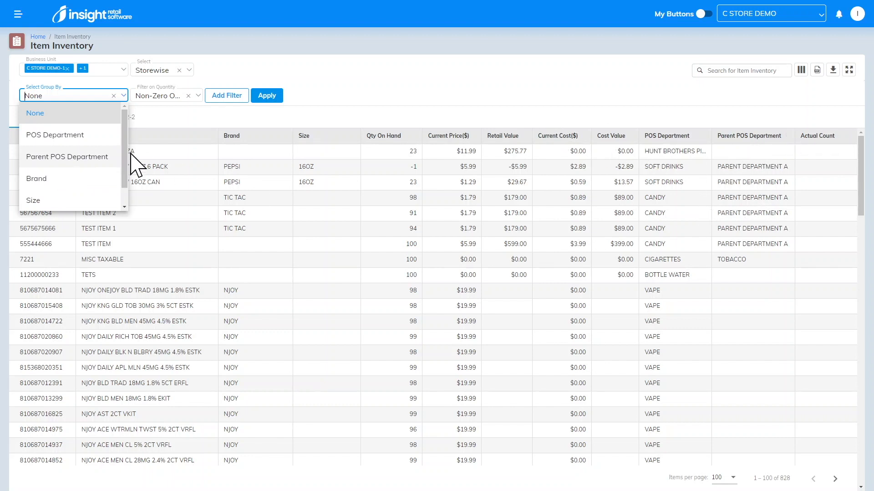
pyautogui.click(42, 157)
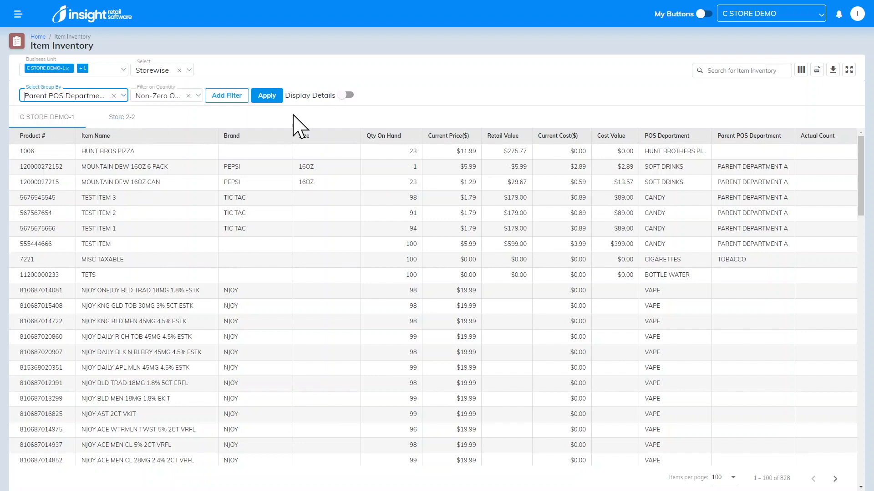
pyautogui.click(268, 95)
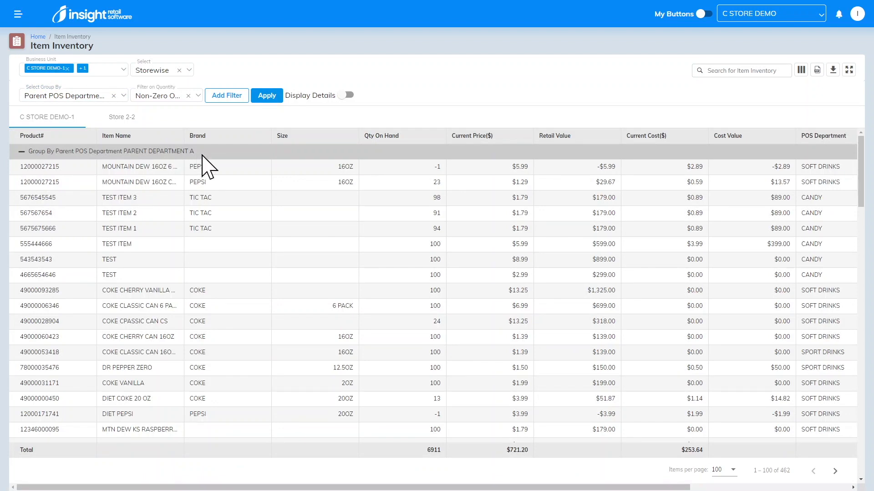
pyautogui.scroll(-6, 207, 216)
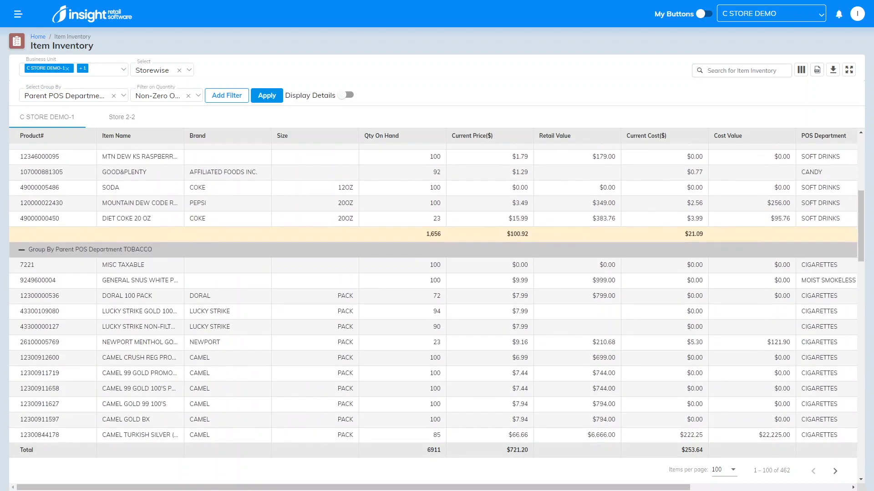
pyautogui.scroll(6, 165, 293)
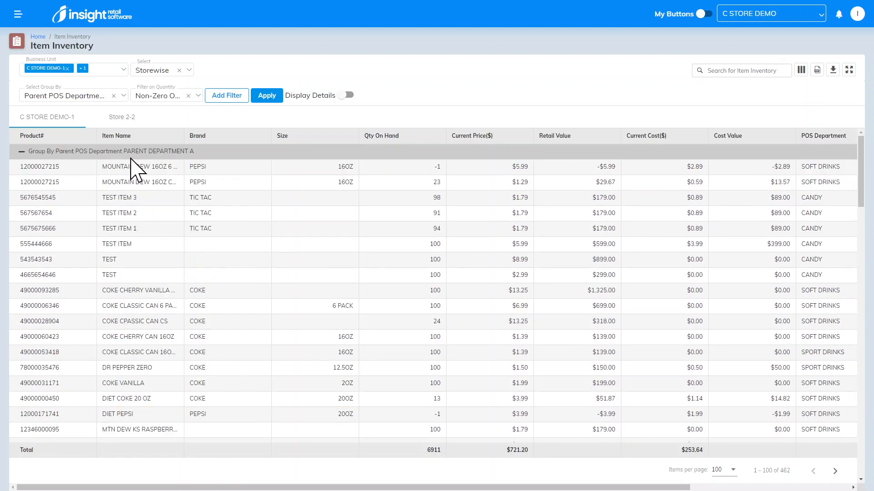
# Change the report's grouping to Supplier Name and apply it.
pyautogui.click(79, 97)
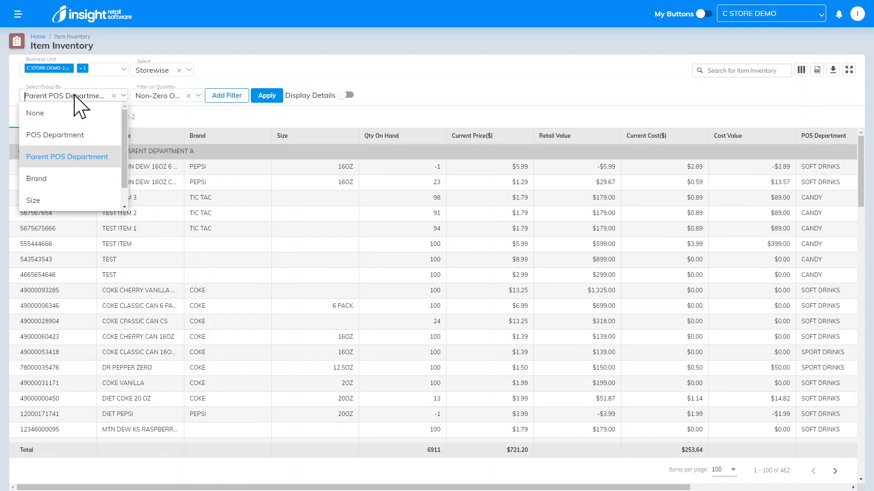
pyautogui.scroll(-1, 61, 168)
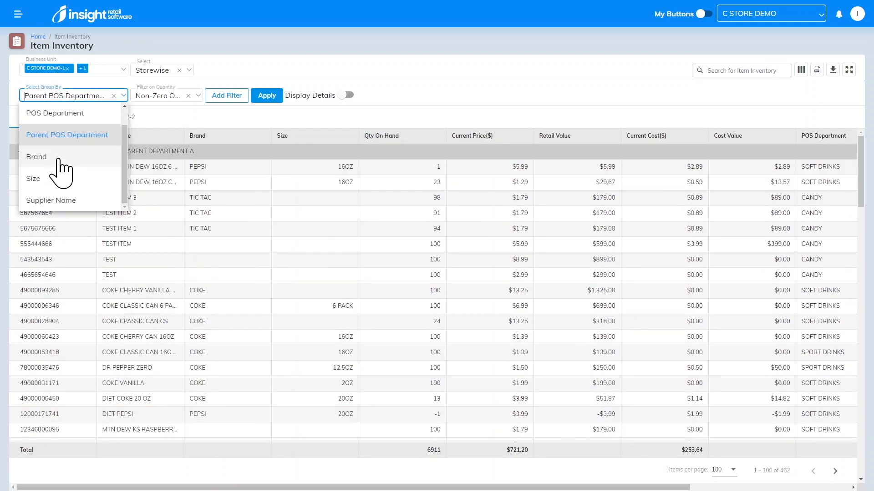
pyautogui.click(39, 206)
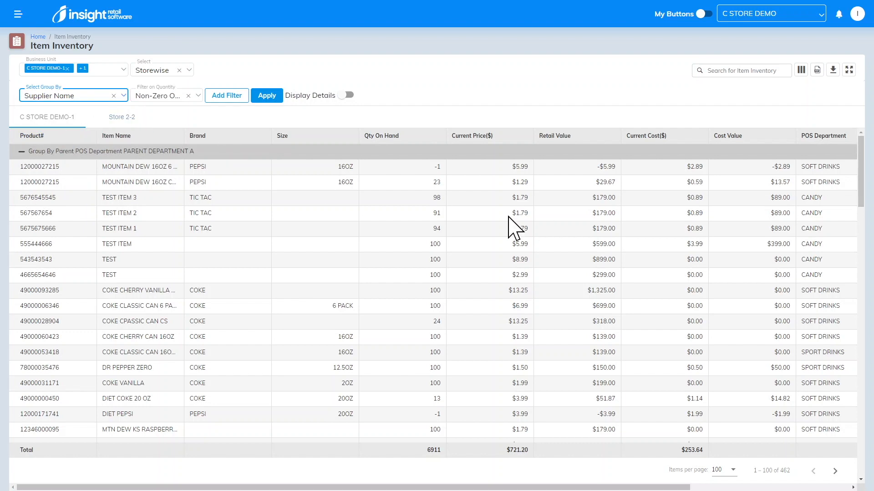
pyautogui.click(269, 96)
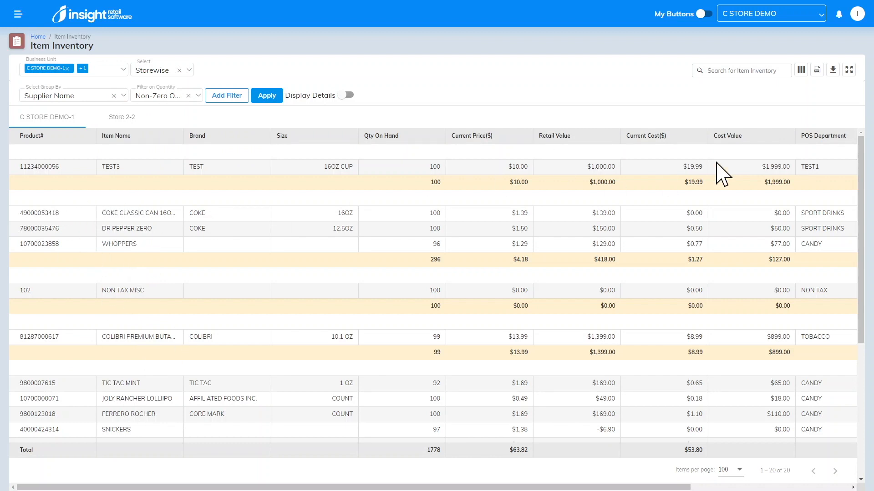
# Group the inventory report by POS Department and apply the change.
pyautogui.click(66, 97)
pyautogui.click(54, 116)
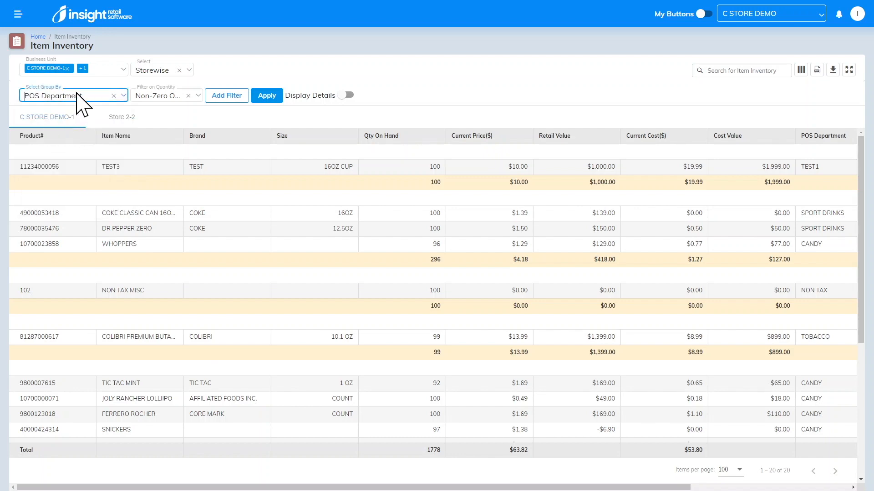
pyautogui.click(270, 95)
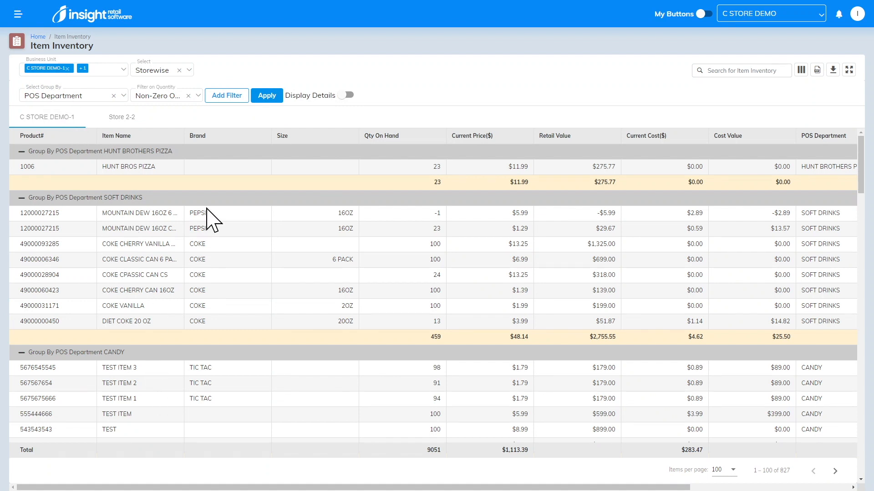
# Set the quantity filter to Zero Only and apply it to the grouped report.
pyautogui.click(158, 95)
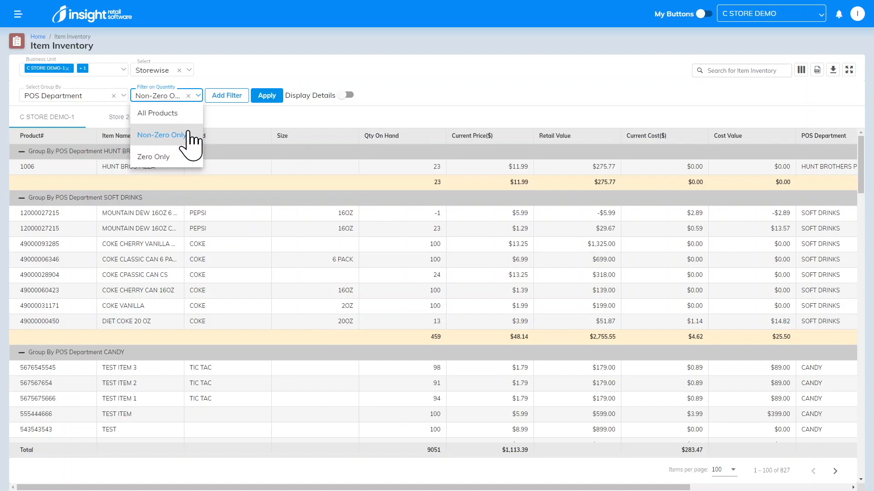
pyautogui.click(155, 158)
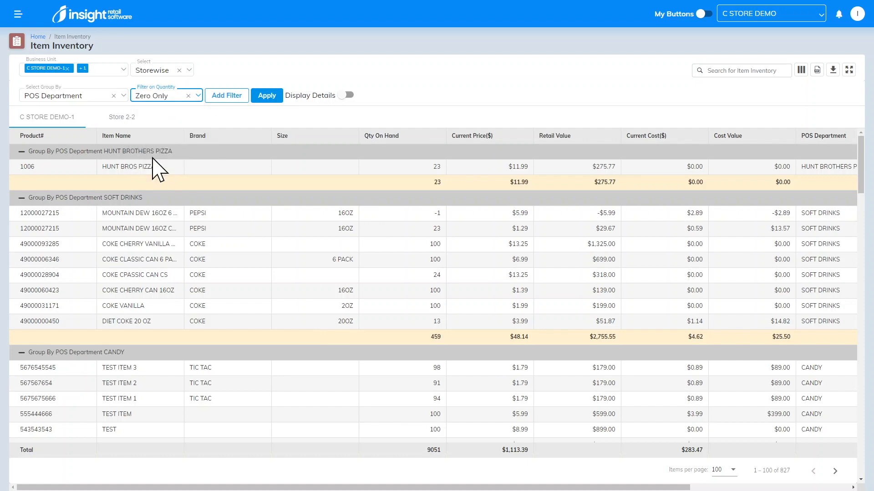
pyautogui.click(264, 96)
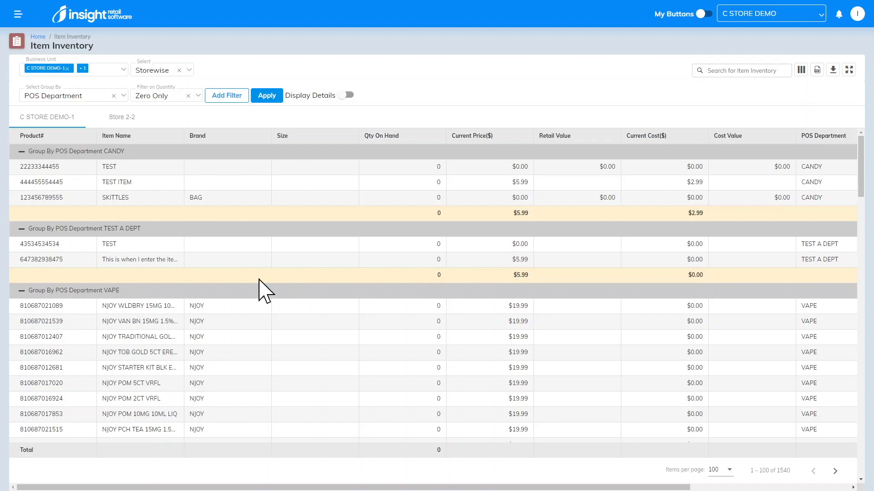
# Set the quantity filter to All Products, apply it and check the on-hand quantities of the first CANDY items.
pyautogui.click(156, 96)
pyautogui.click(162, 114)
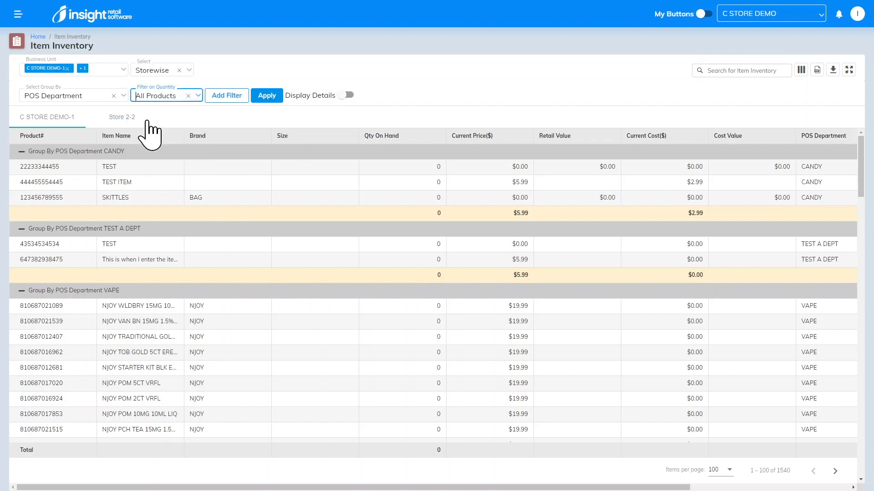
pyautogui.click(267, 97)
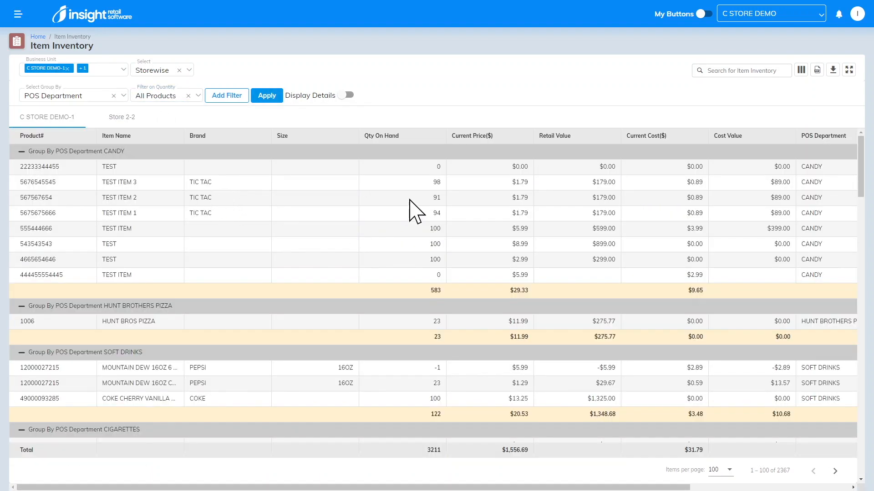
pyautogui.doubleClick(439, 167)
pyautogui.doubleClick(432, 184)
# Switch the grouped report from details to the summary display and look through the department totals.
pyautogui.click(348, 95)
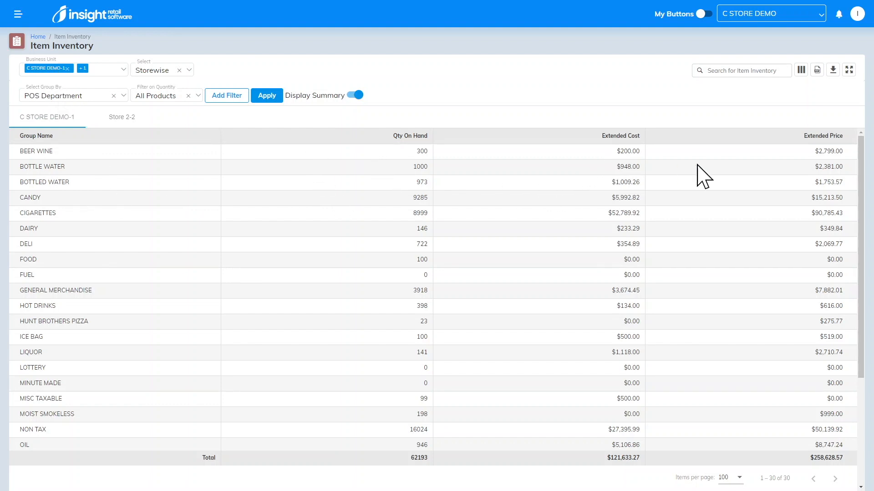
pyautogui.scroll(-3, 245, 286)
pyautogui.scroll(1, 245, 286)
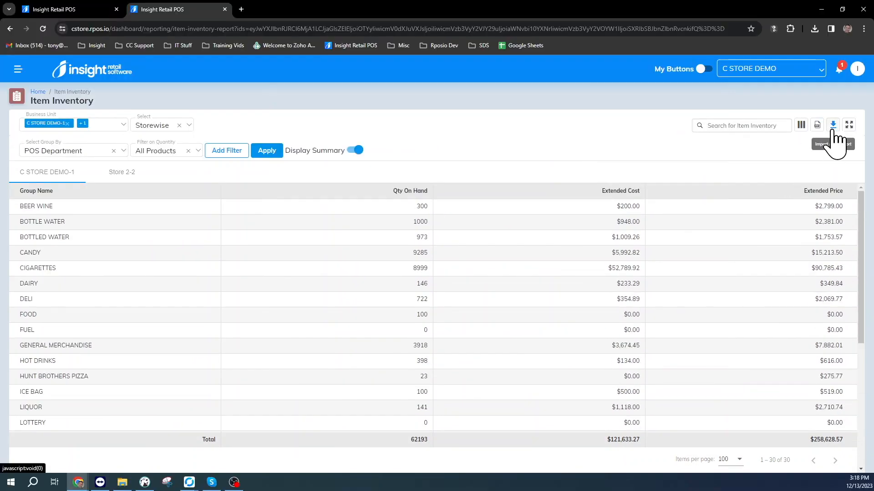
# View the file formats available for exporting the report, and leave without exporting.
pyautogui.click(832, 131)
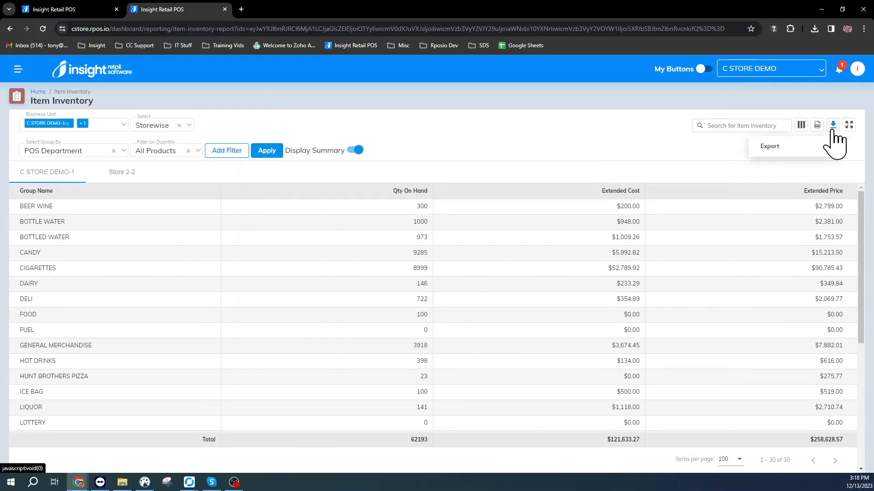
pyautogui.click(769, 152)
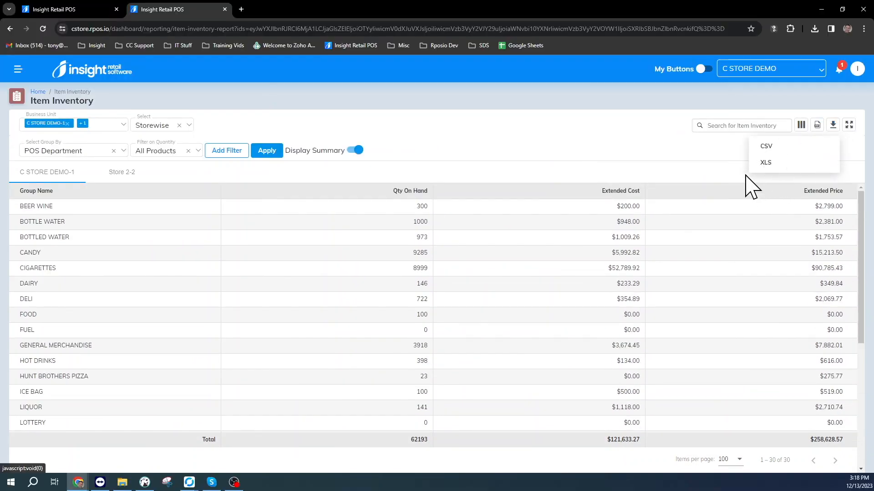
pyautogui.click(692, 166)
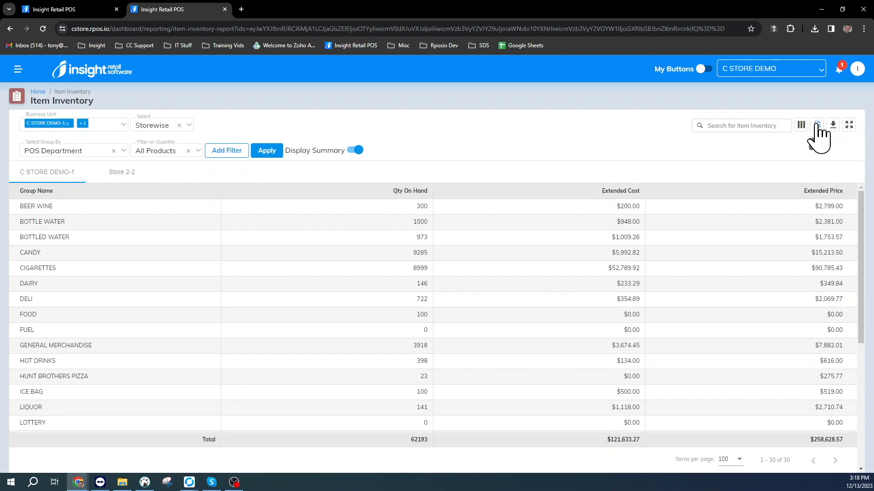